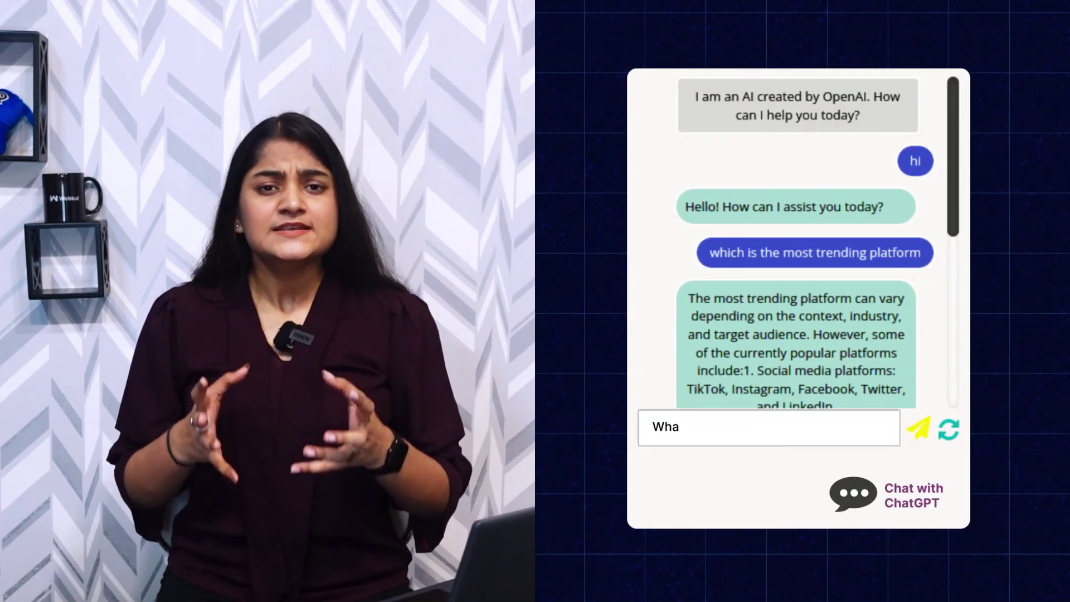
Step: Type the question 'What is the engaging topic right now' into the ChatGPT chat widget
{"action": "type", "text": " engaging topic"}
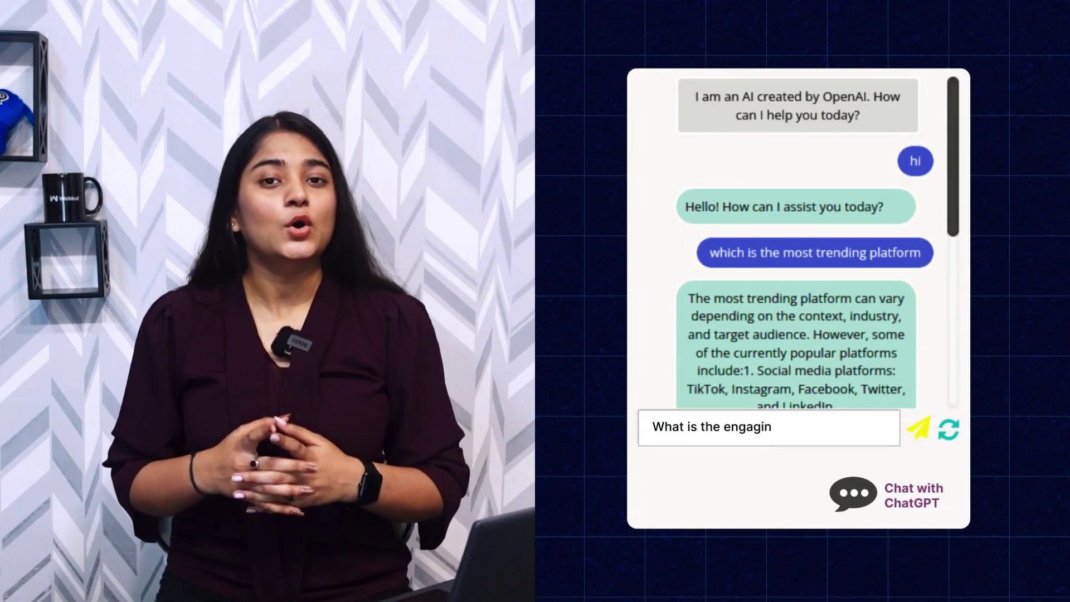
{"action": "type", "text": " right now"}
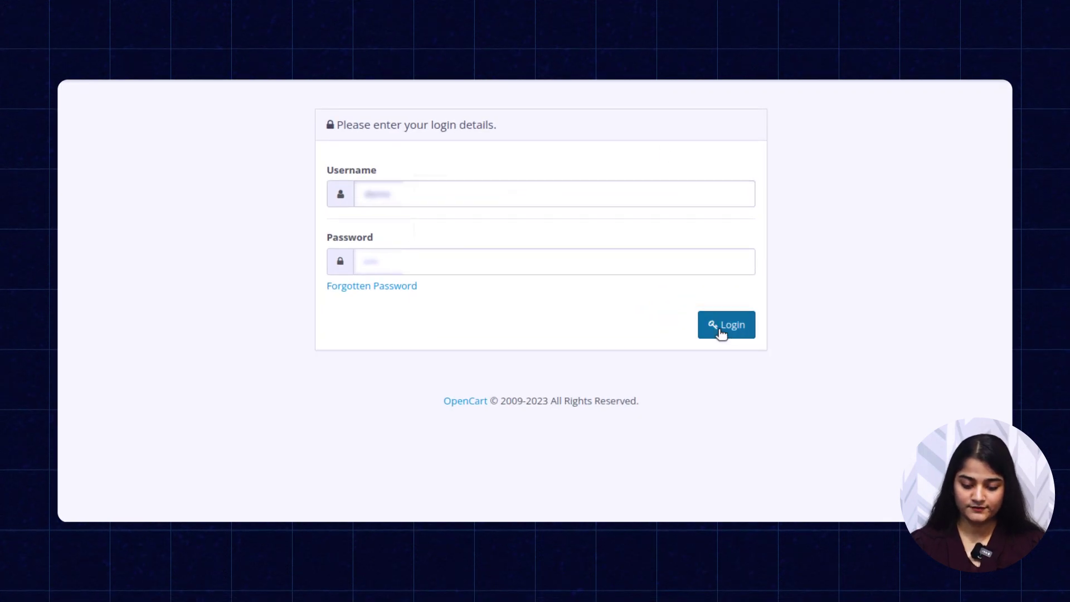
Step: Log in to the store admin and go to the Extensions list page
{"action": "left_click", "coordinate": [712, 328]}
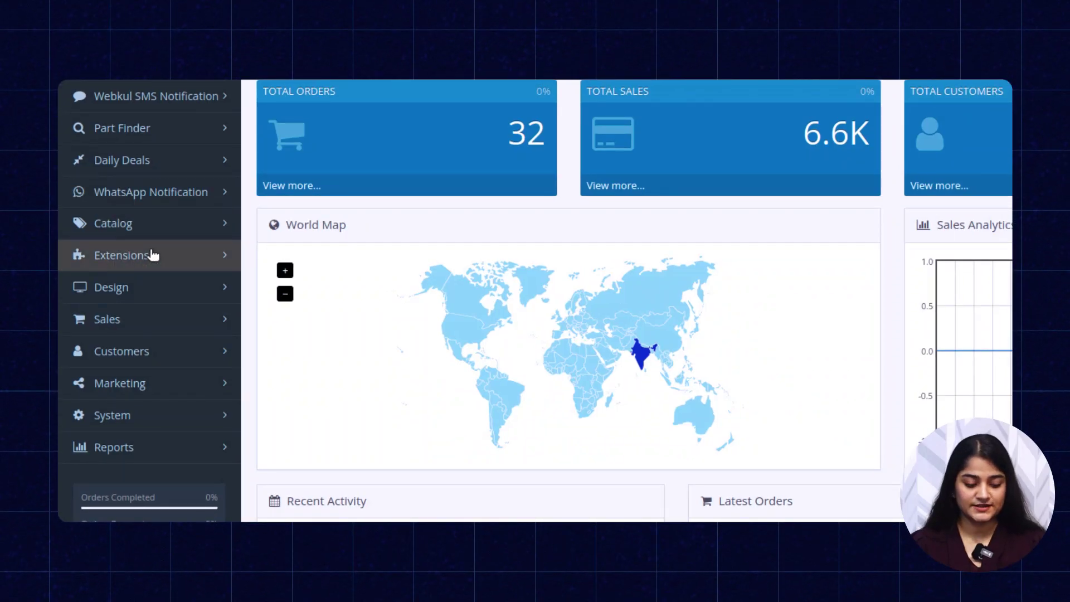
{"action": "left_click", "coordinate": [153, 255]}
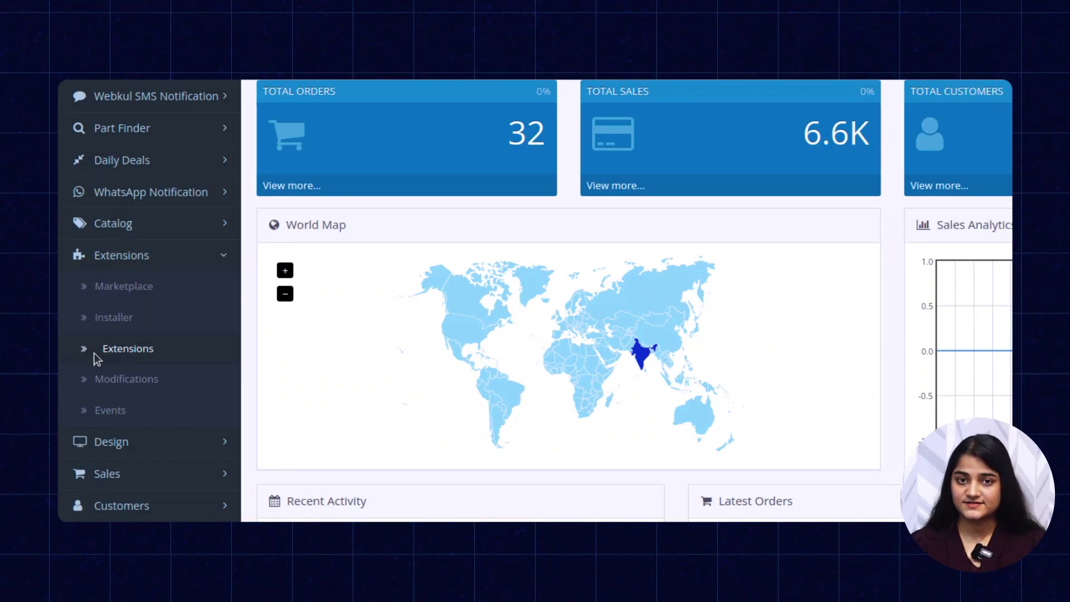
{"action": "left_click", "coordinate": [97, 356]}
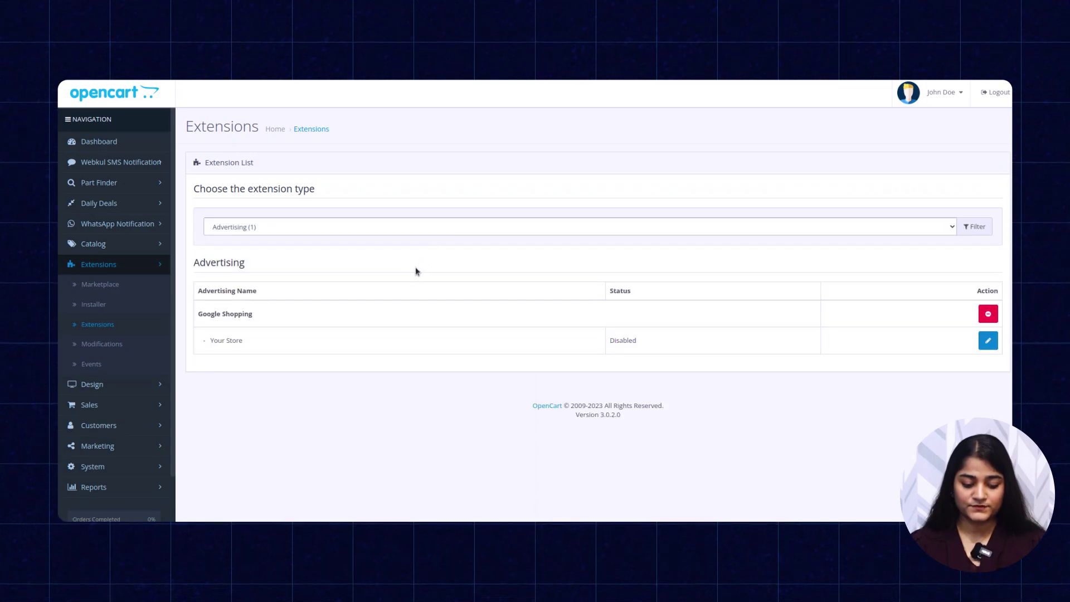
Step: Filter the extensions to Modules and open the Webkul ChatGPT module's edit page
{"action": "left_click", "coordinate": [390, 308]}
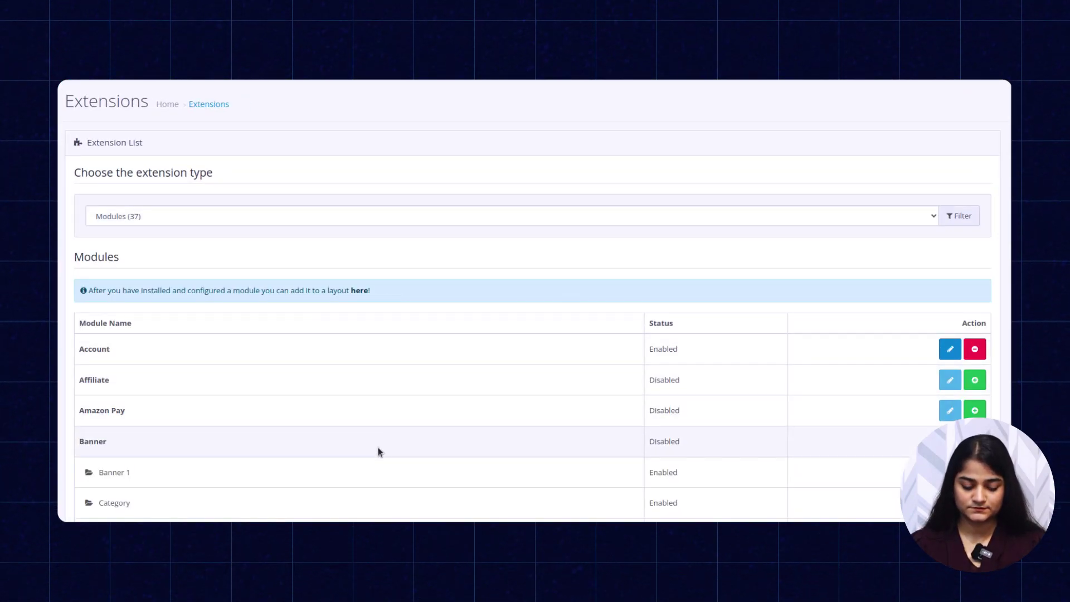
{"action": "scroll", "coordinate": [378, 447], "scroll_direction": "down", "scroll_amount": 10}
{"action": "scroll", "coordinate": [378, 450], "scroll_direction": "down", "scroll_amount": 6}
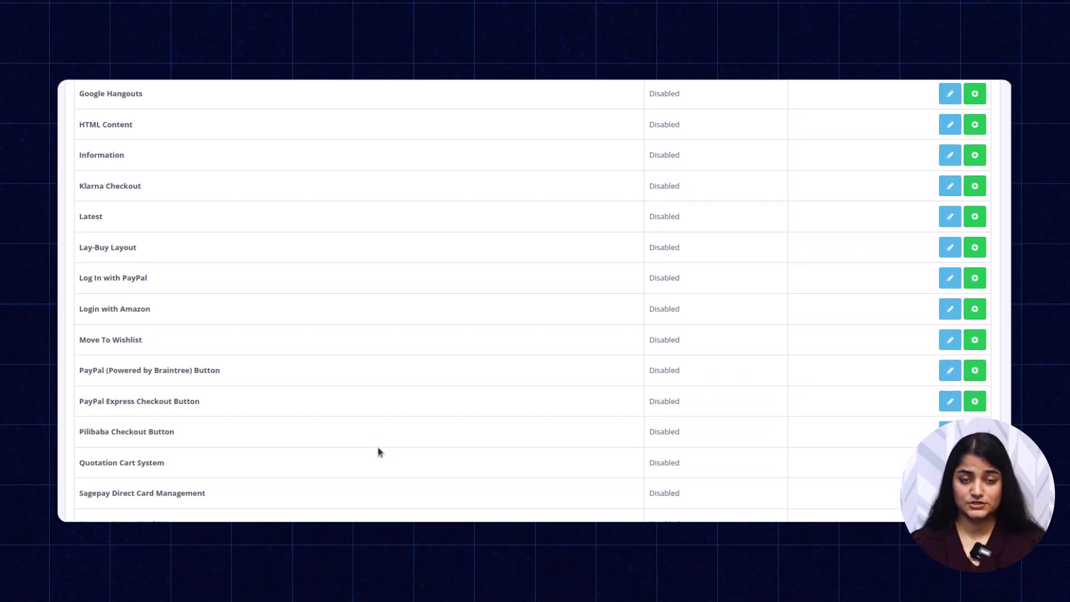
{"action": "scroll", "coordinate": [377, 447], "scroll_direction": "down", "scroll_amount": 1}
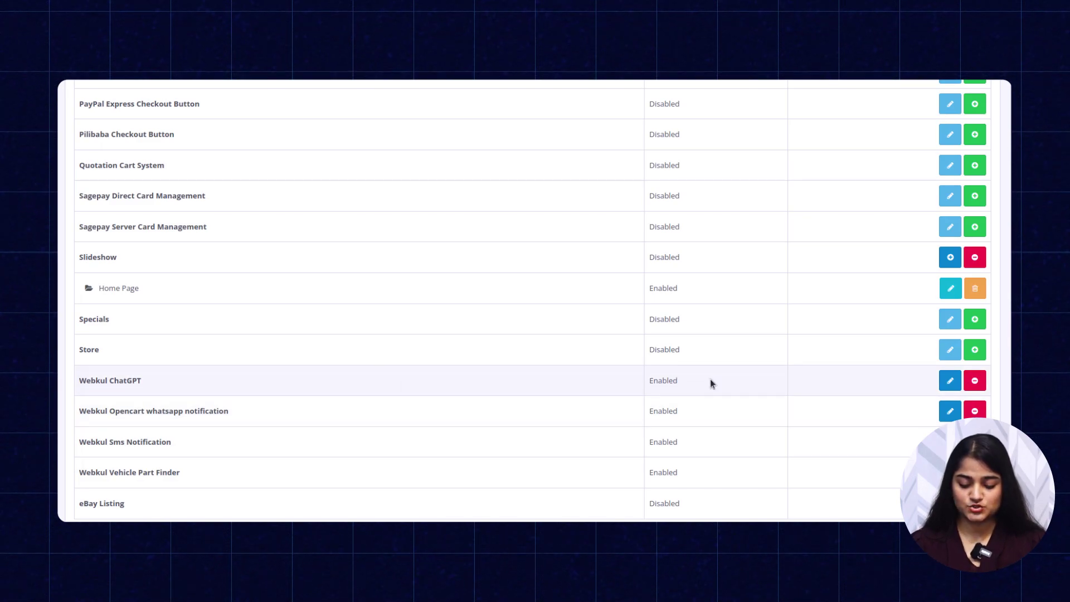
{"action": "left_click", "coordinate": [950, 380]}
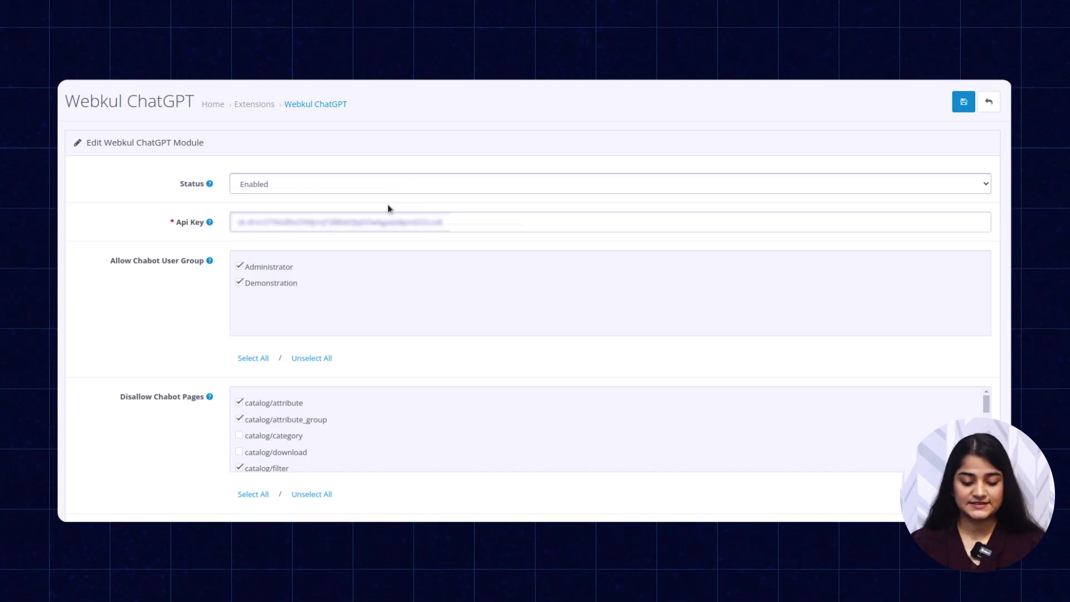
{"action": "left_click", "coordinate": [378, 190]}
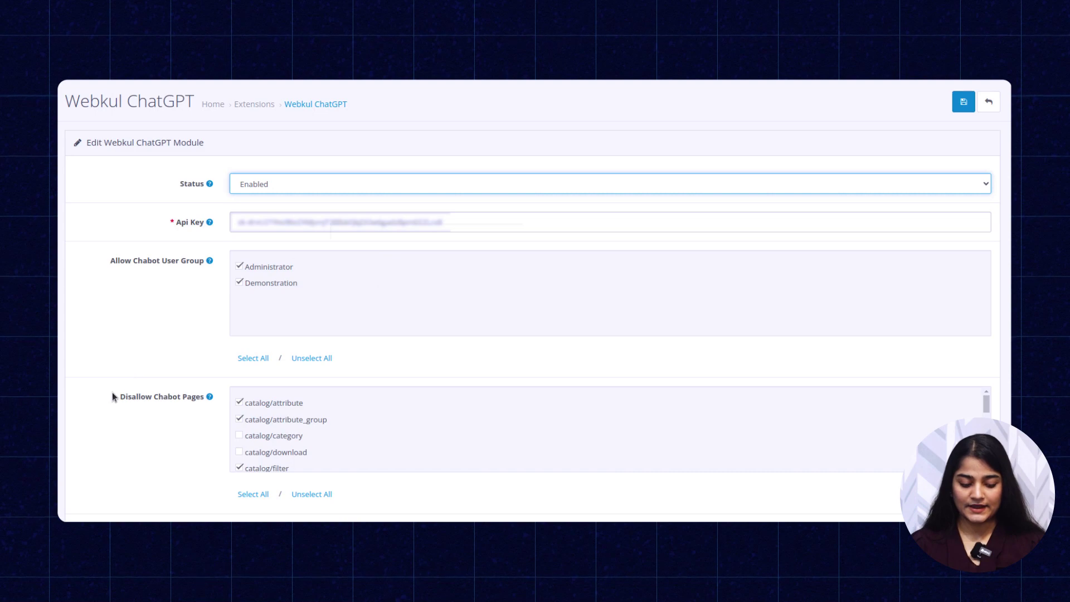
{"action": "scroll", "coordinate": [420, 417], "scroll_direction": "down", "scroll_amount": 8}
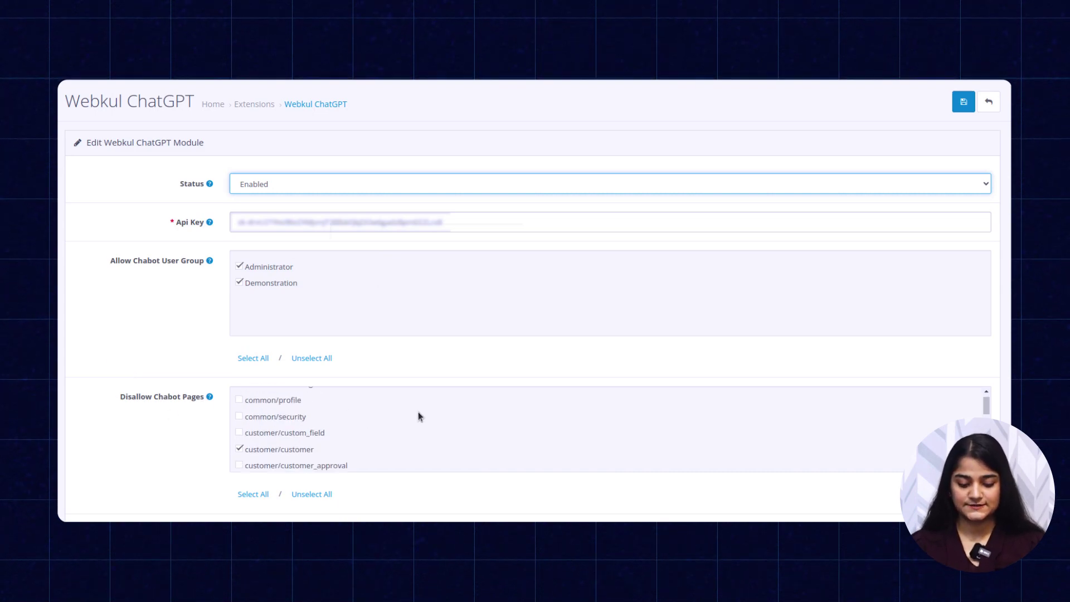
{"action": "scroll", "coordinate": [457, 518], "scroll_direction": "down", "scroll_amount": 7}
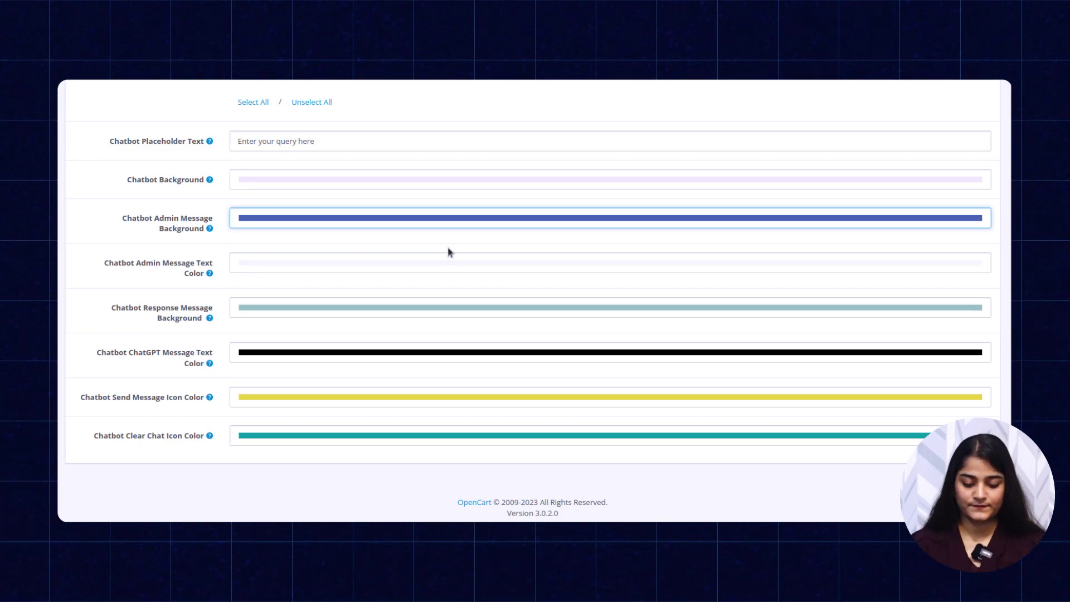
{"action": "scroll", "coordinate": [449, 252], "scroll_direction": "up", "scroll_amount": 15}
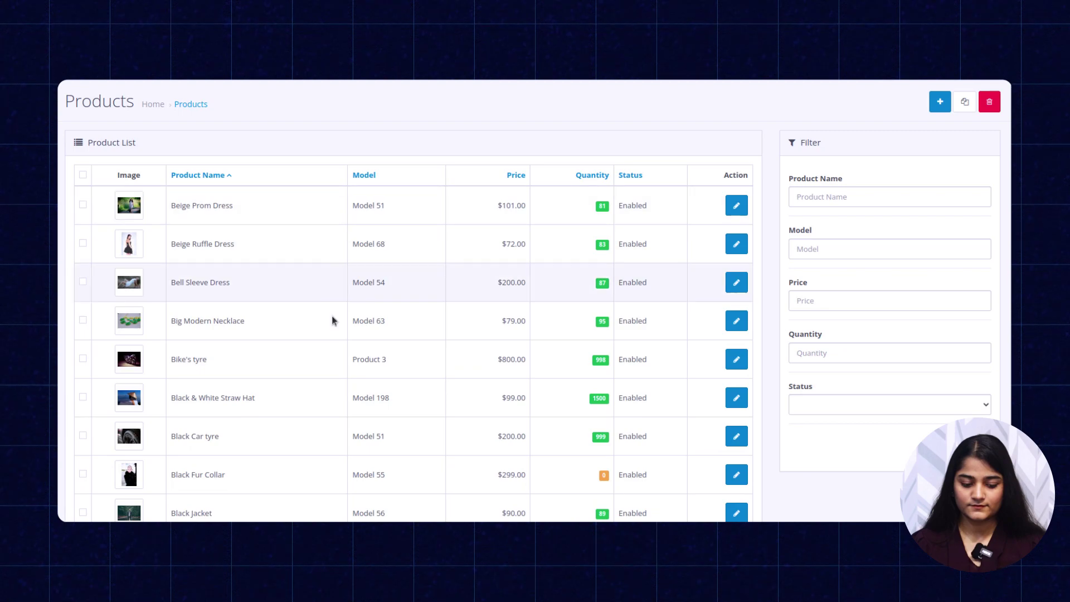
Step: Start a new product and switch its details to the English tab
{"action": "scroll", "coordinate": [253, 402], "scroll_direction": "down", "scroll_amount": 4}
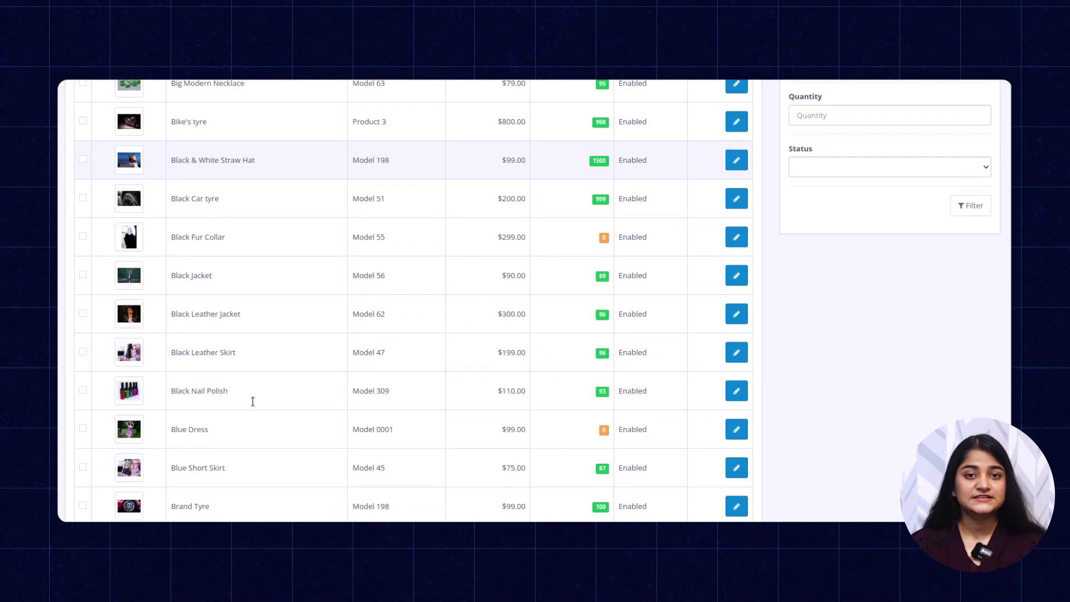
{"action": "scroll", "coordinate": [252, 401], "scroll_direction": "up", "scroll_amount": 4}
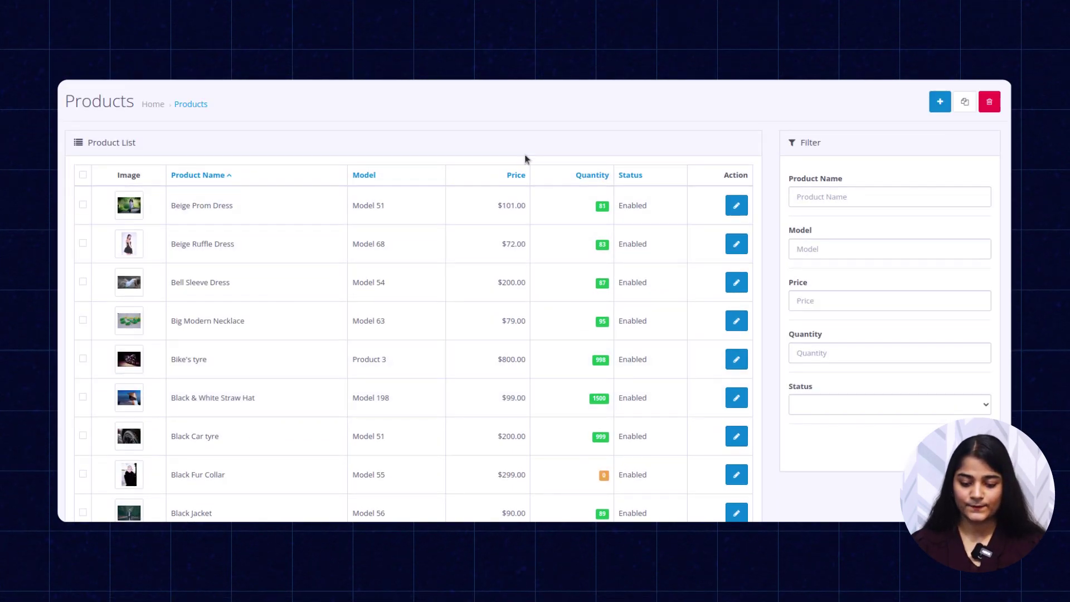
{"action": "left_click", "coordinate": [940, 104]}
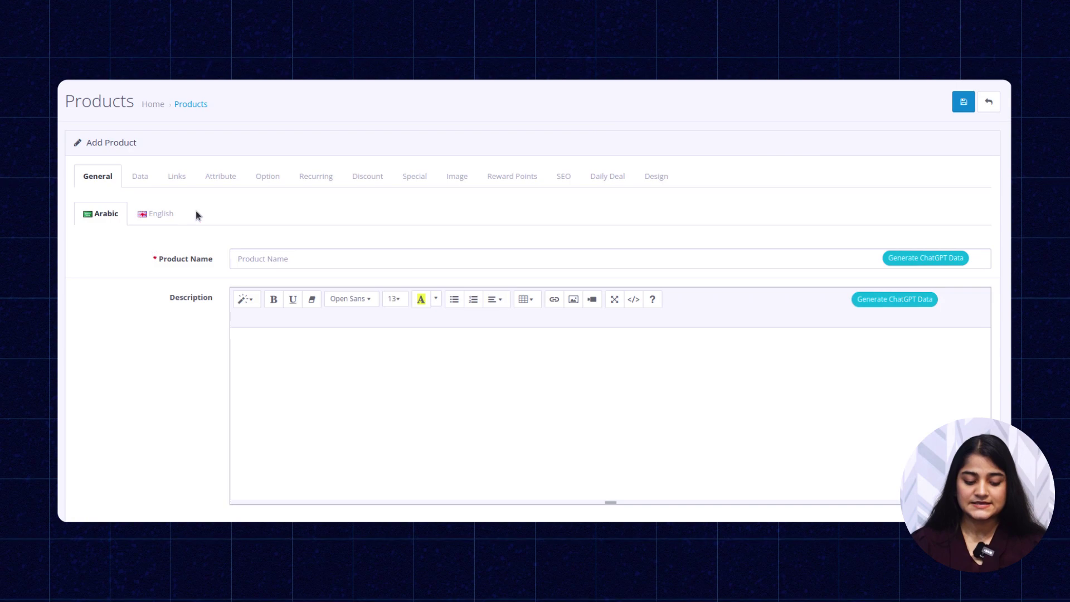
{"action": "left_click", "coordinate": [149, 221]}
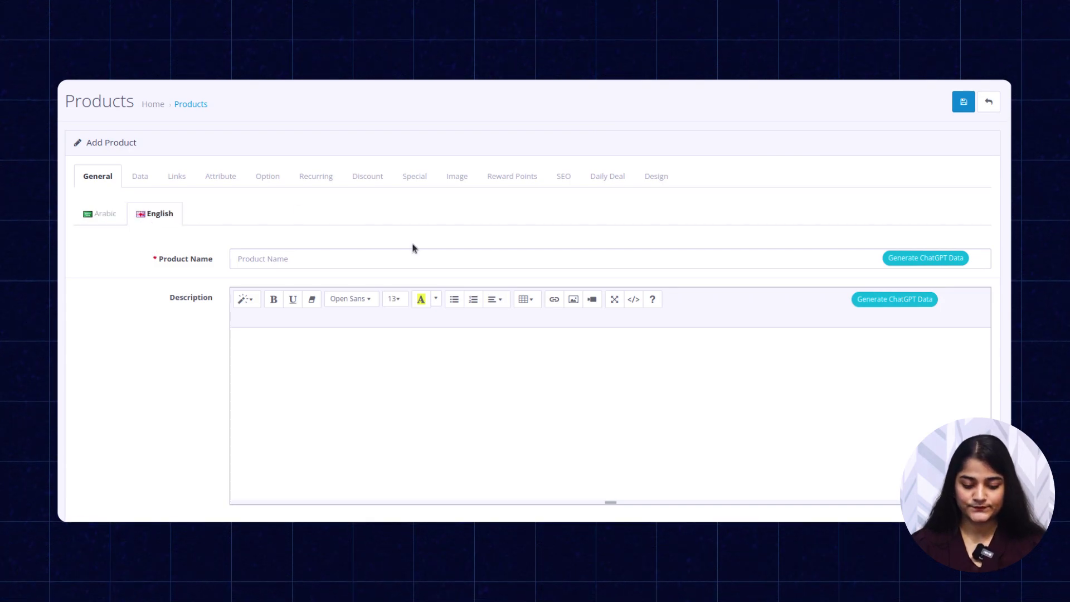
{"action": "scroll", "coordinate": [432, 355], "scroll_direction": "down", "scroll_amount": 2}
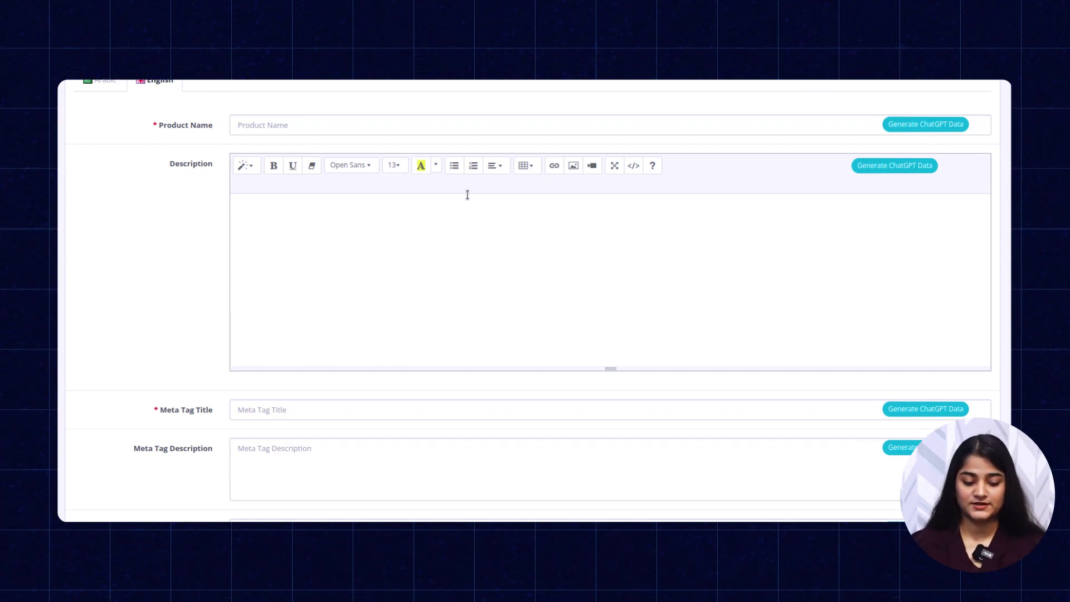
Step: Generate the product name with ChatGPT from the keyword 'sunglasses'
{"action": "left_click", "coordinate": [926, 134]}
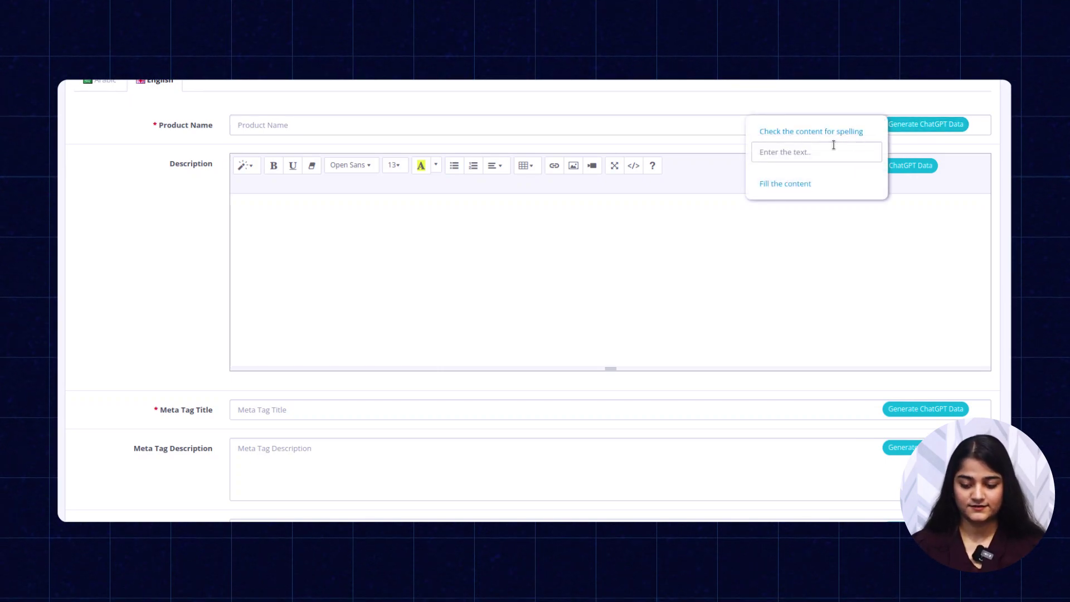
{"action": "type", "text": "sunglasses"}
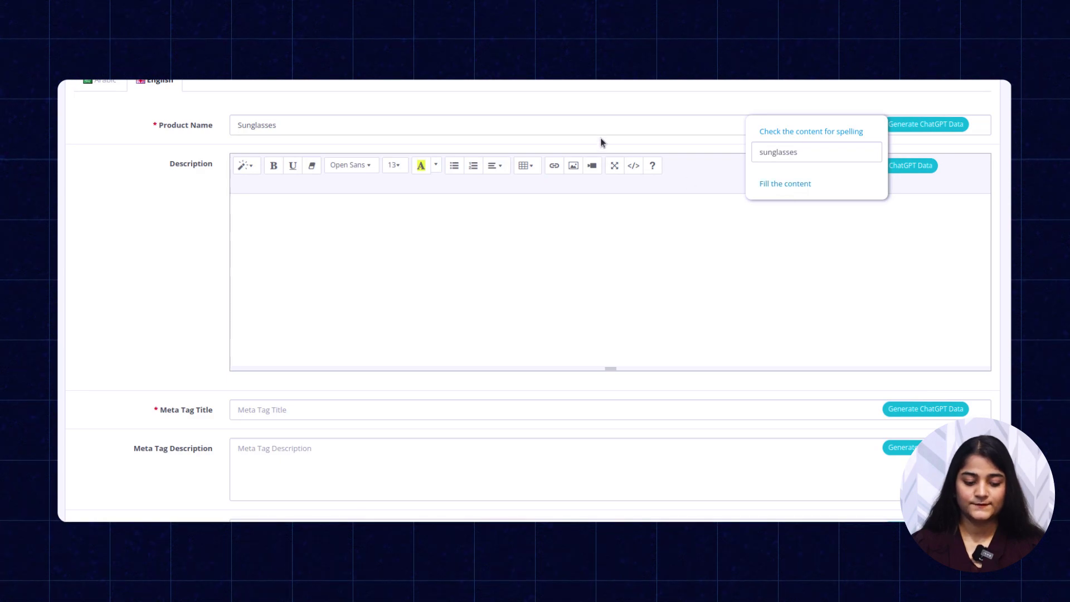
{"action": "left_click", "coordinate": [913, 126]}
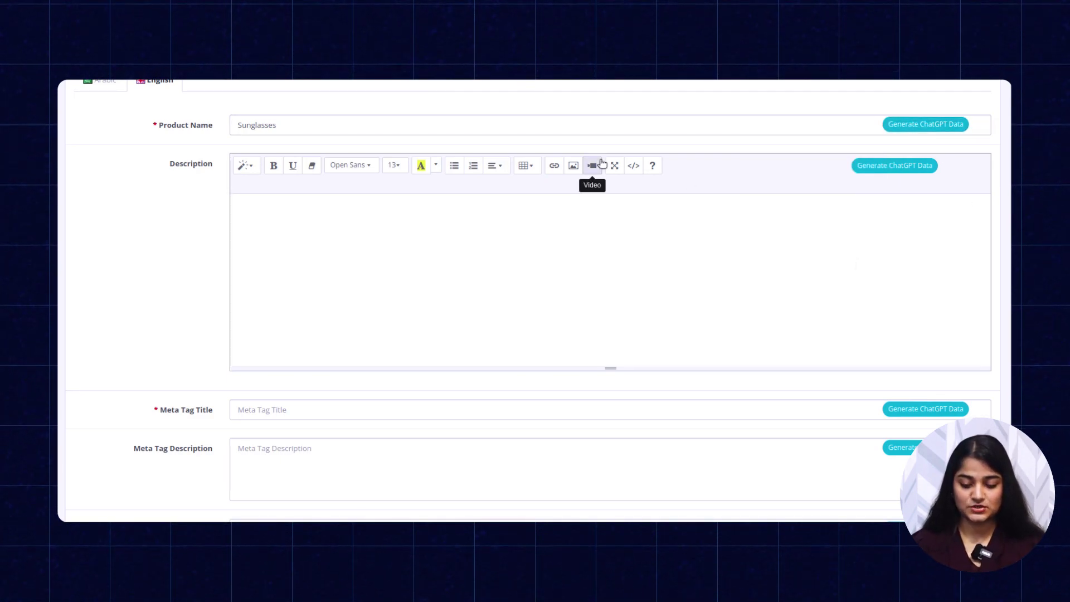
Step: Fill the English description with ChatGPT-generated text about sunglasses
{"action": "left_click", "coordinate": [898, 165]}
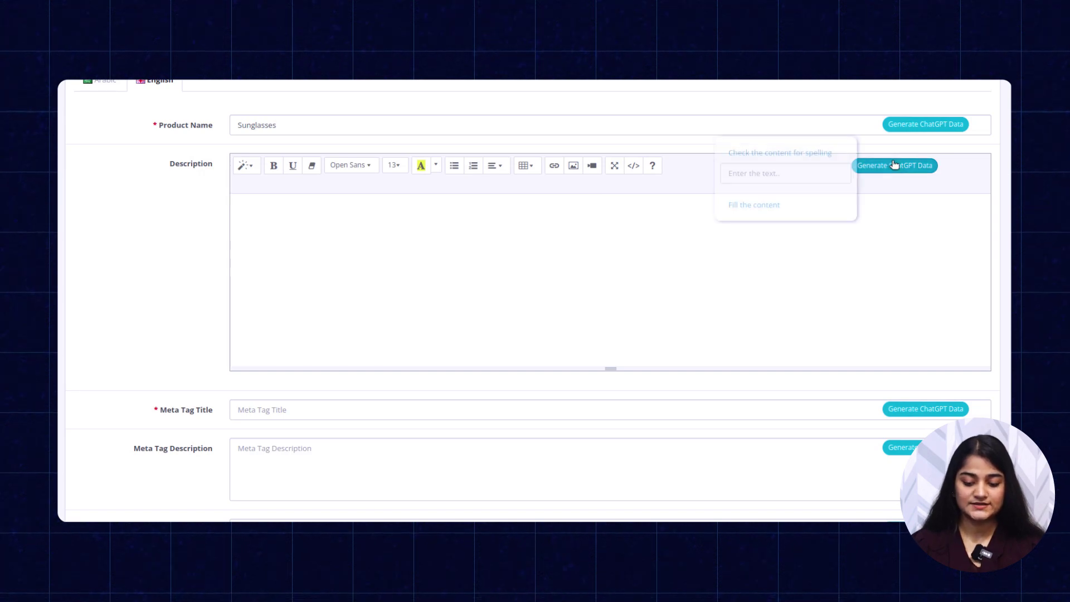
{"action": "left_click", "coordinate": [811, 176]}
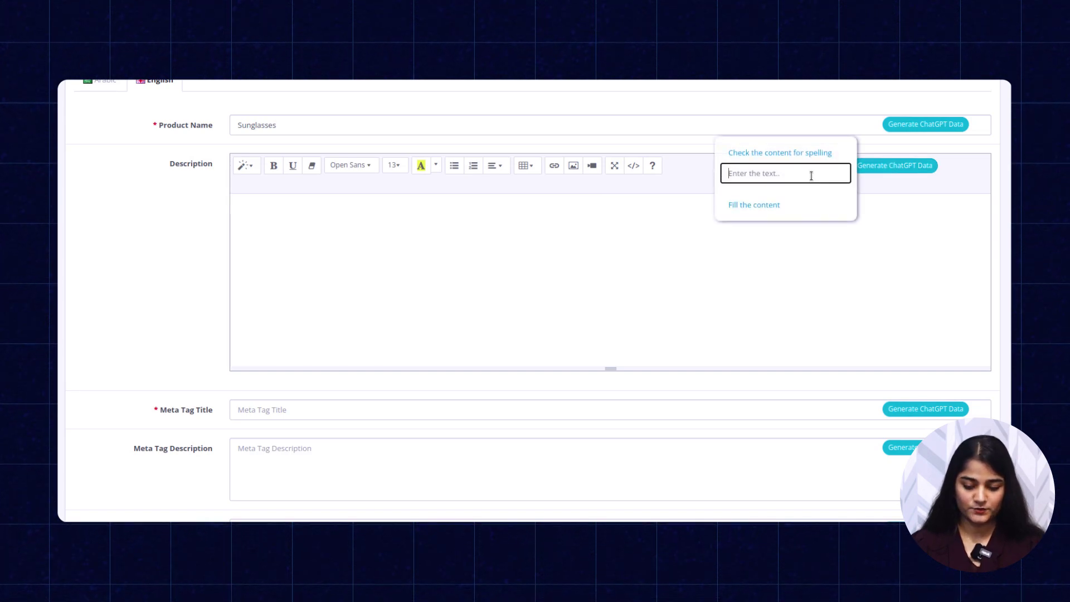
{"action": "left_click", "coordinate": [755, 208]}
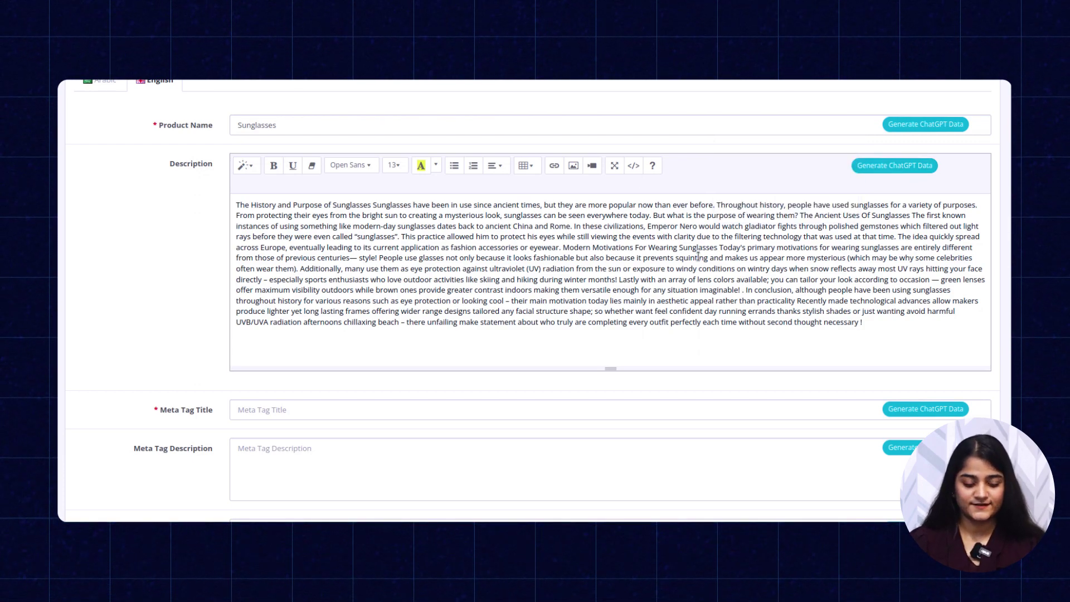
{"action": "scroll", "coordinate": [679, 422], "scroll_direction": "down", "scroll_amount": 3}
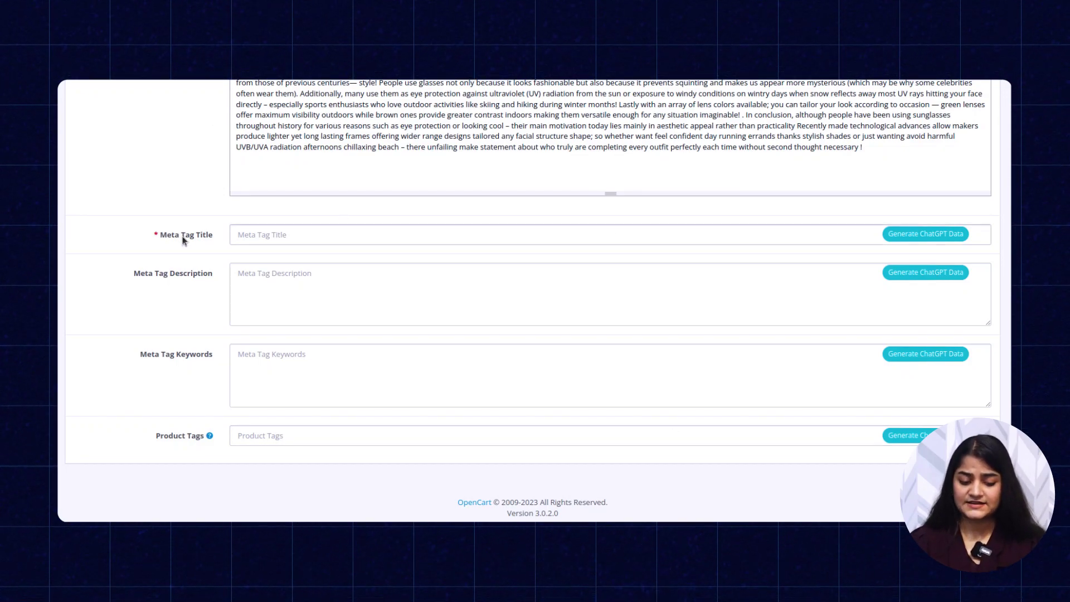
Step: Generate the Meta Tag Title with ChatGPT from the keyword 'sunglasses'
{"action": "left_click", "coordinate": [353, 237]}
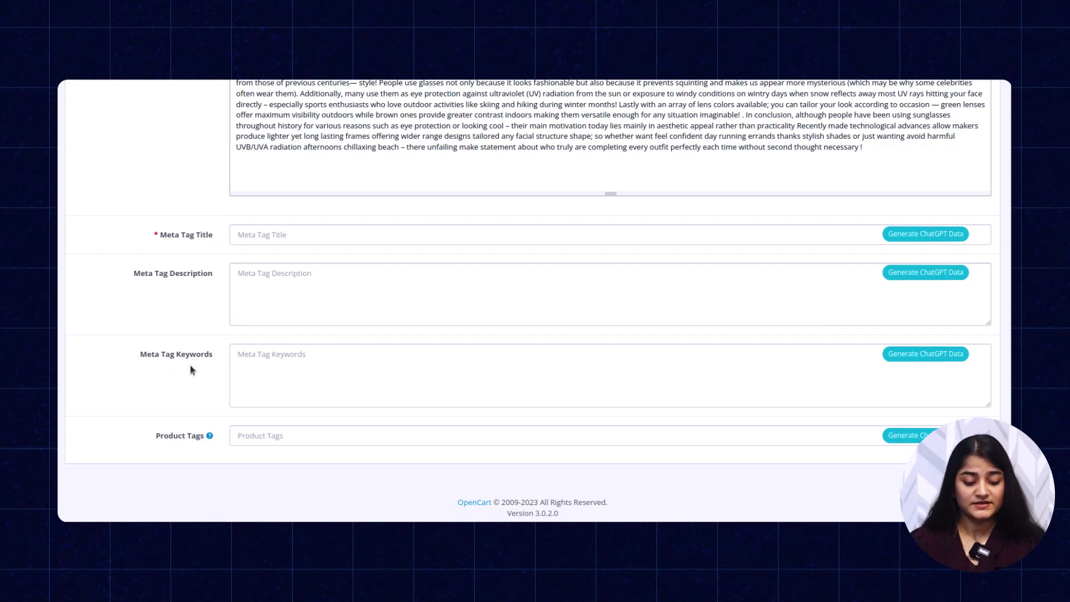
{"action": "left_click", "coordinate": [372, 426]}
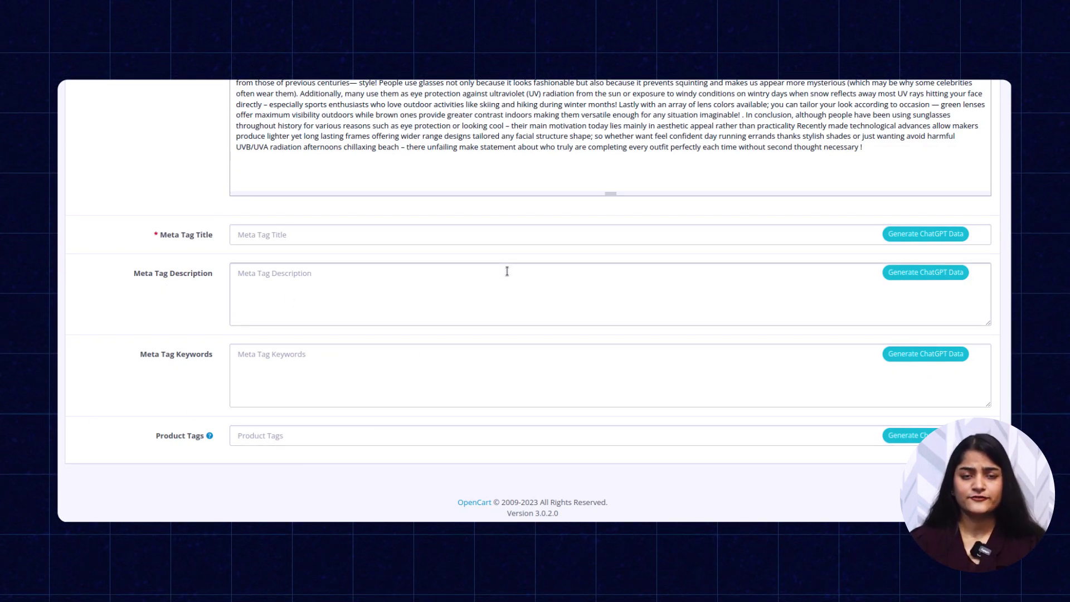
{"action": "left_click", "coordinate": [913, 234]}
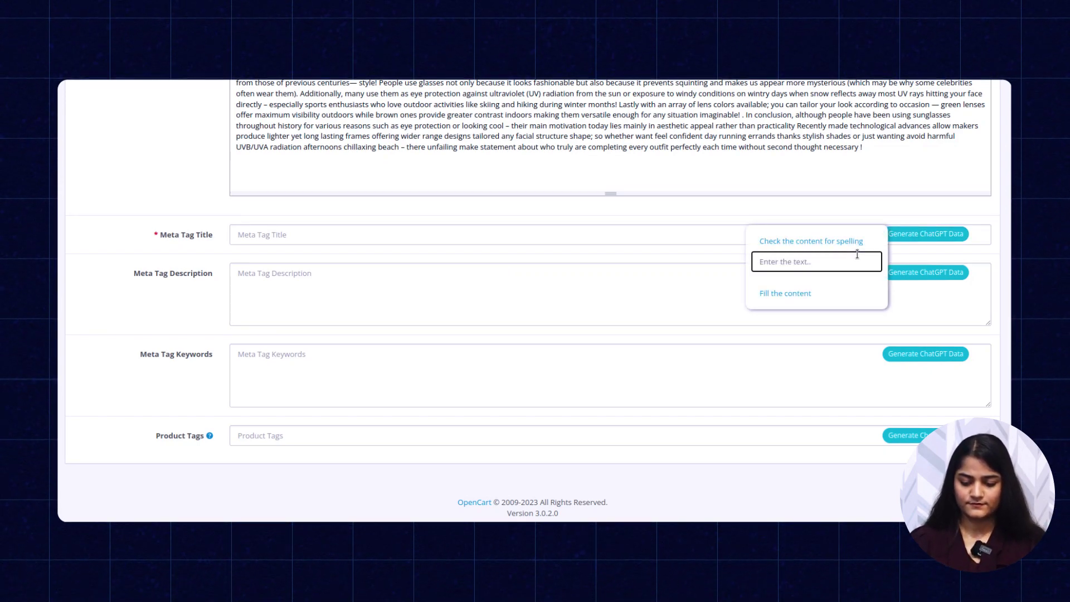
{"action": "type", "text": "sunglasses"}
{"action": "left_click", "coordinate": [797, 303]}
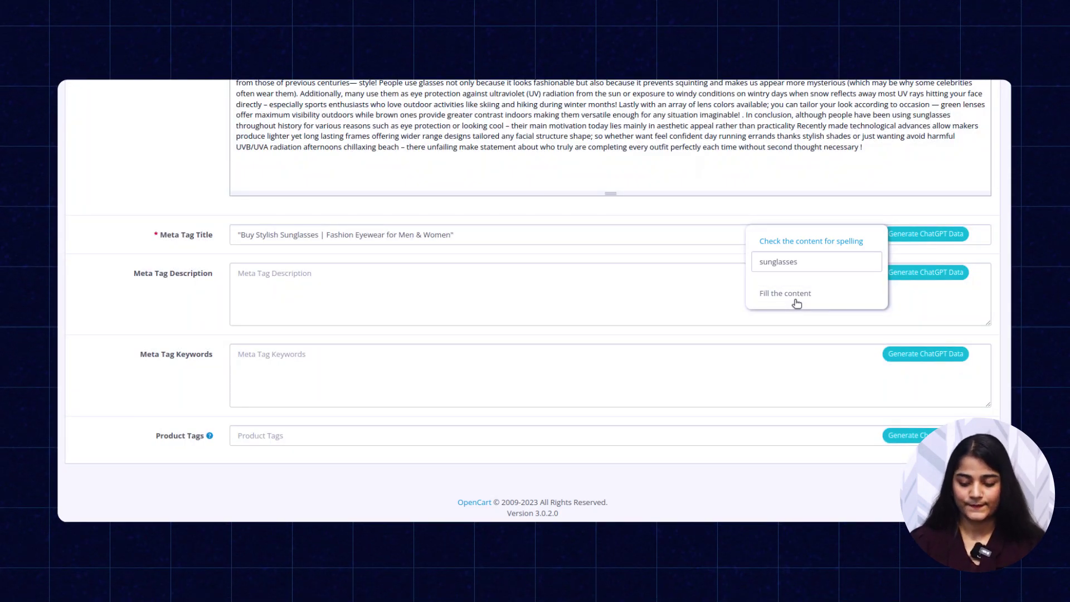
Step: Fill Product Tags with ChatGPT sunglasses tags such as polarized and aviator sunglasses
{"action": "left_click", "coordinate": [897, 435]}
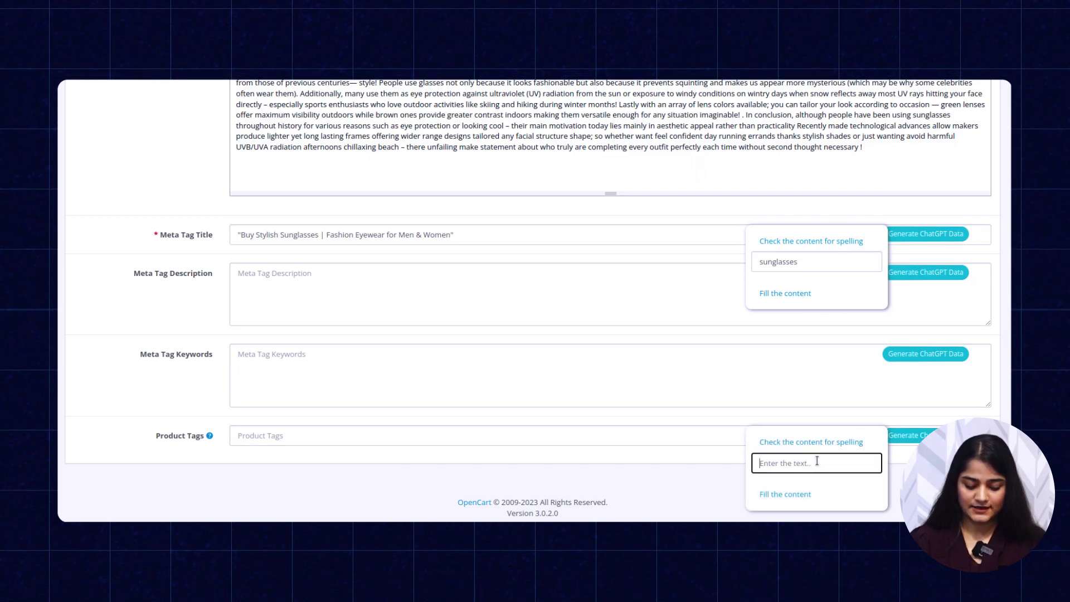
{"action": "left_click", "coordinate": [788, 496]}
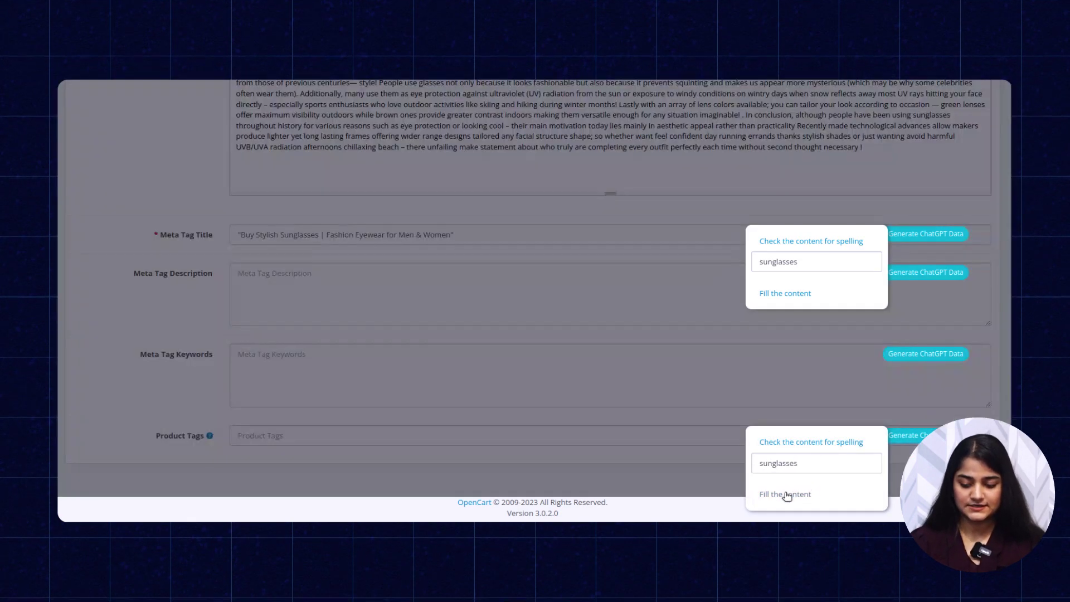
{"action": "left_click", "coordinate": [910, 231]}
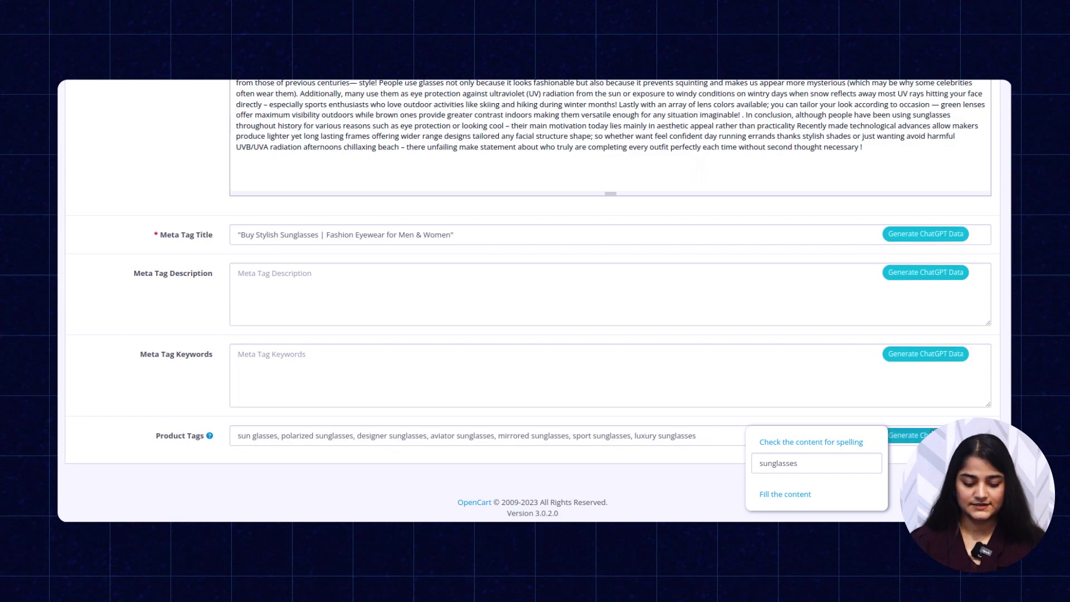
{"action": "left_click", "coordinate": [908, 437]}
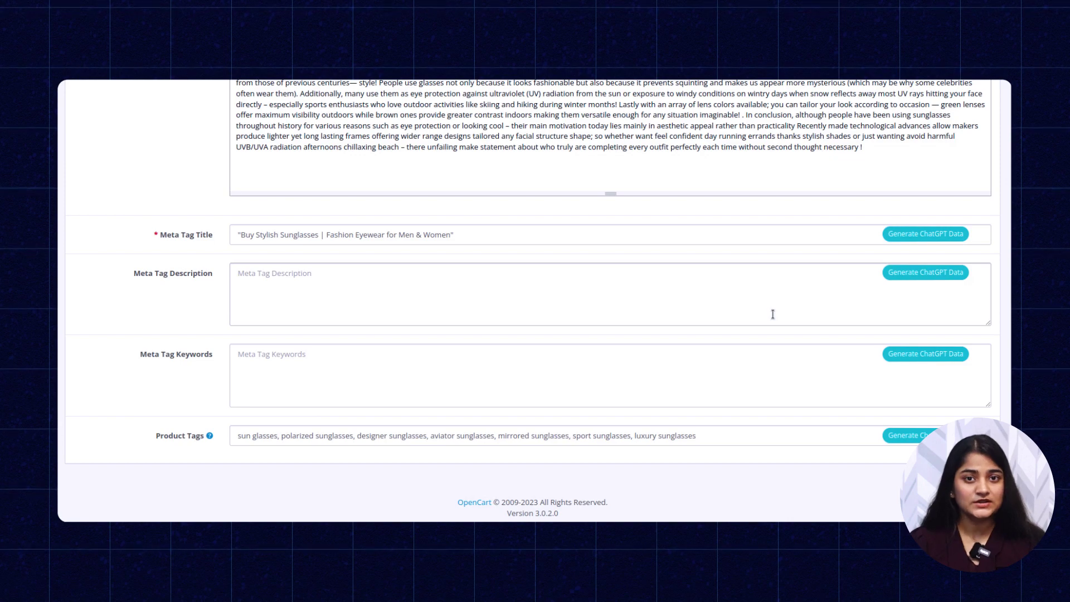
Step: Scroll through the Mail compose form addressed to All Newsletter Subscribers
{"action": "scroll", "coordinate": [773, 314], "scroll_direction": "up", "scroll_amount": 20}
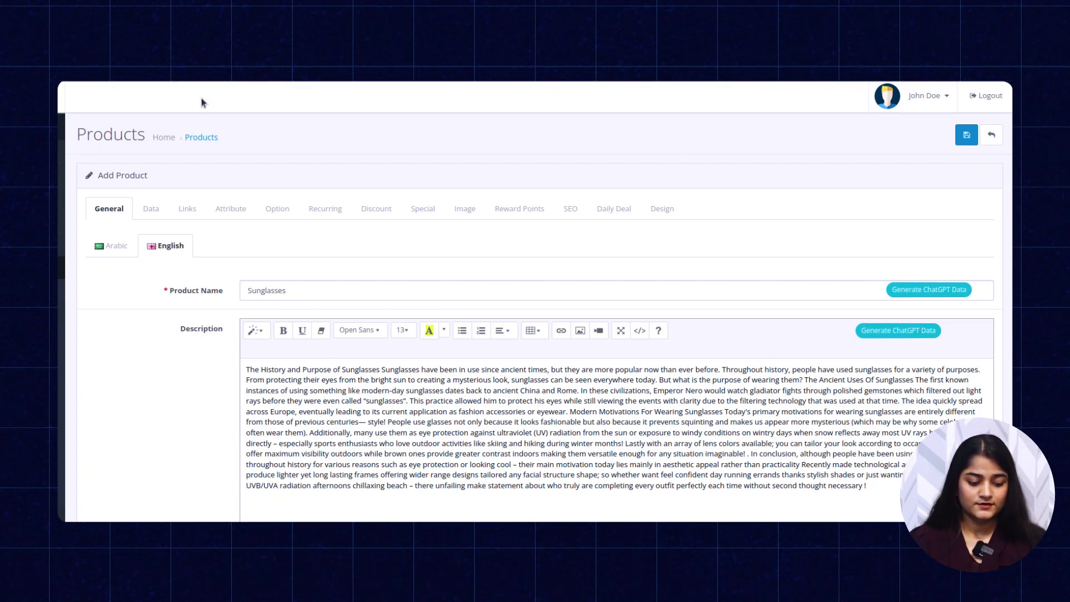
{"action": "scroll", "coordinate": [535, 301], "scroll_direction": "down", "scroll_amount": 4}
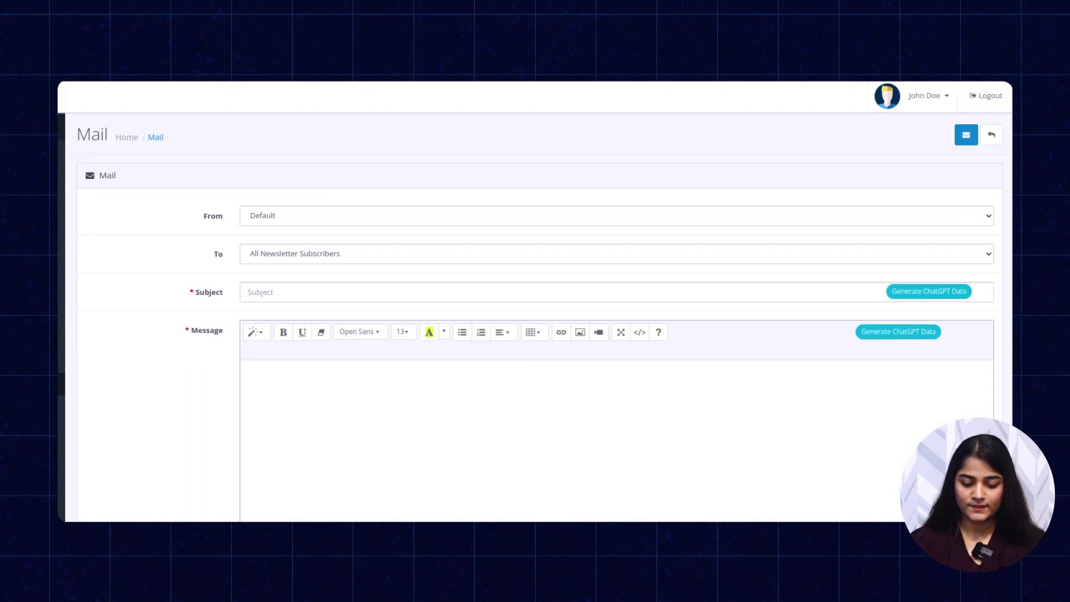
{"action": "scroll", "coordinate": [386, 429], "scroll_direction": "down", "scroll_amount": 2}
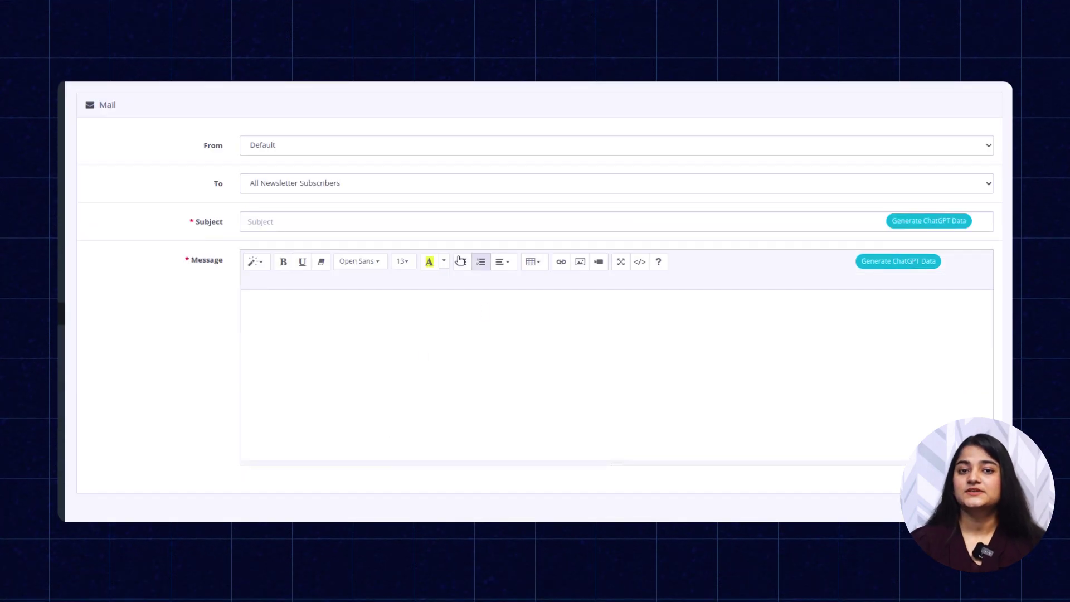
Step: Generate the subject '[Pricing Issue] Request for Assistance' from the keyword 'pricing issue'
{"action": "left_click", "coordinate": [914, 223]}
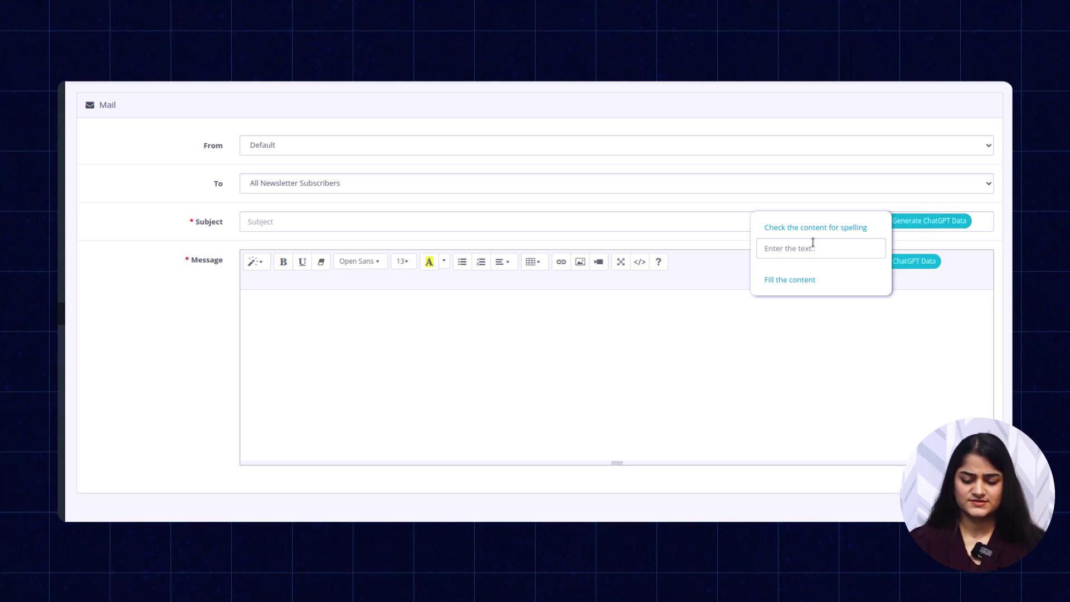
{"action": "type", "text": "pricing"}
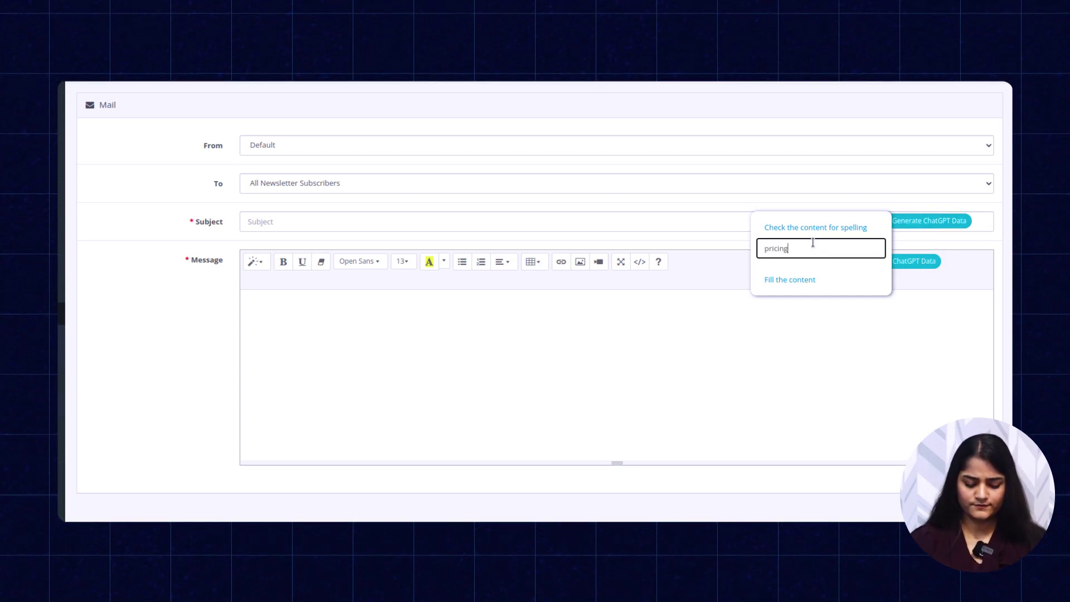
{"action": "type", "text": " issue"}
{"action": "key", "text": "ctrl+a"}
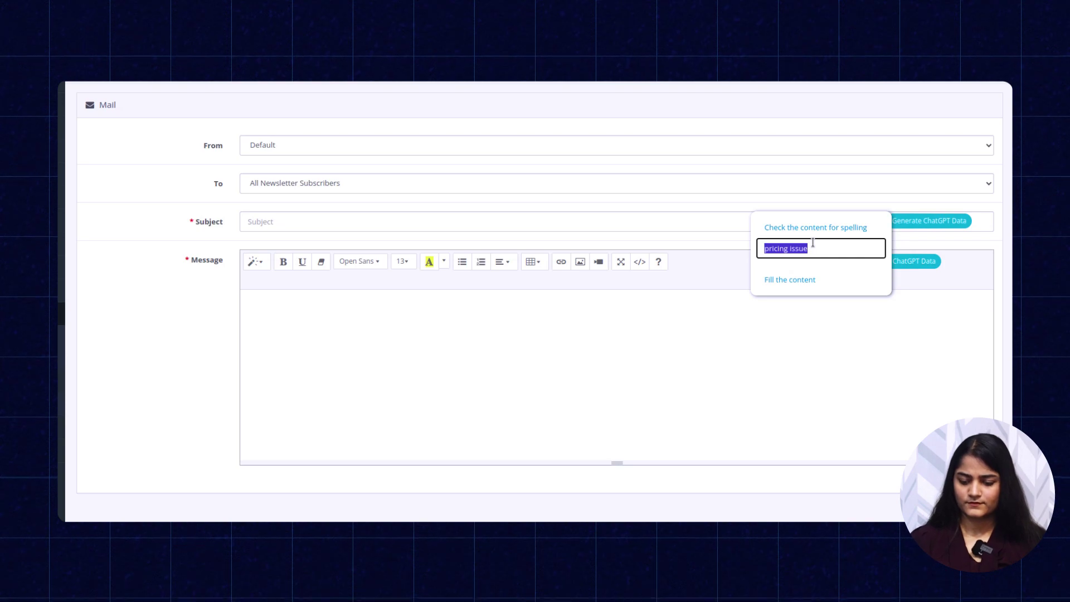
{"action": "left_click", "coordinate": [808, 286]}
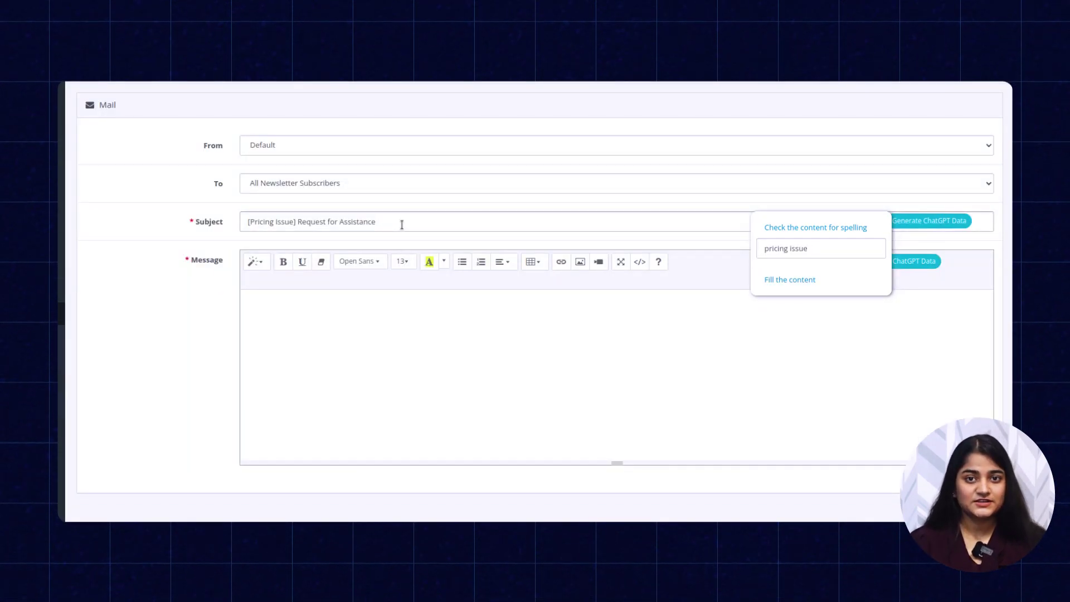
Step: Have ChatGPT write the message from 'pricing issue', a letter offering pricing help
{"action": "left_click", "coordinate": [912, 229]}
{"action": "left_click", "coordinate": [908, 271]}
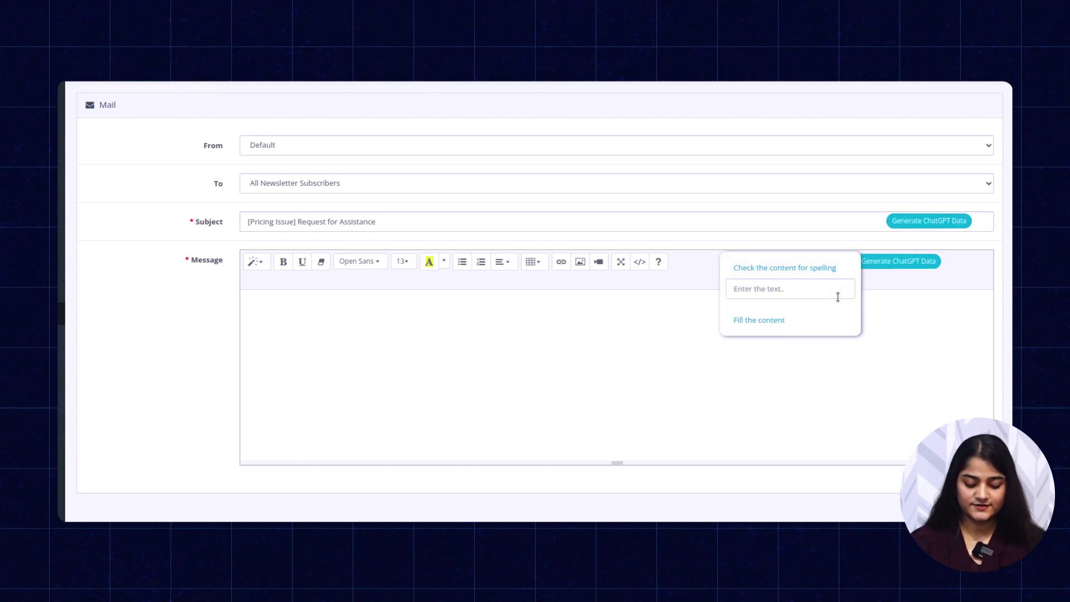
{"action": "left_click", "coordinate": [837, 293]}
{"action": "type", "text": "pricing issue"}
{"action": "left_click", "coordinate": [748, 320]}
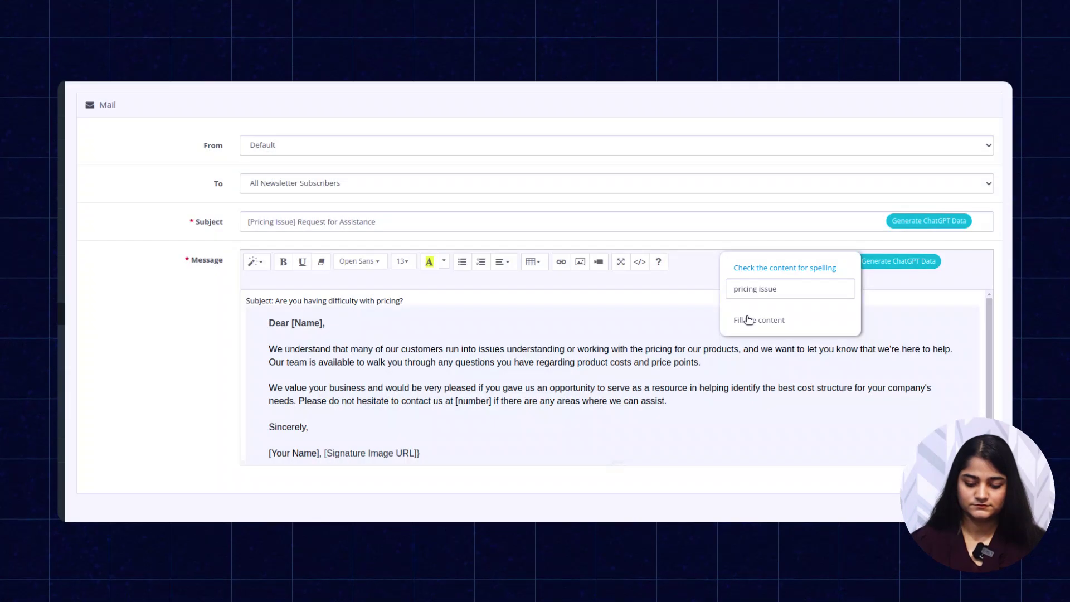
{"action": "left_click", "coordinate": [870, 263]}
{"action": "scroll", "coordinate": [764, 374], "scroll_direction": "down", "scroll_amount": 1}
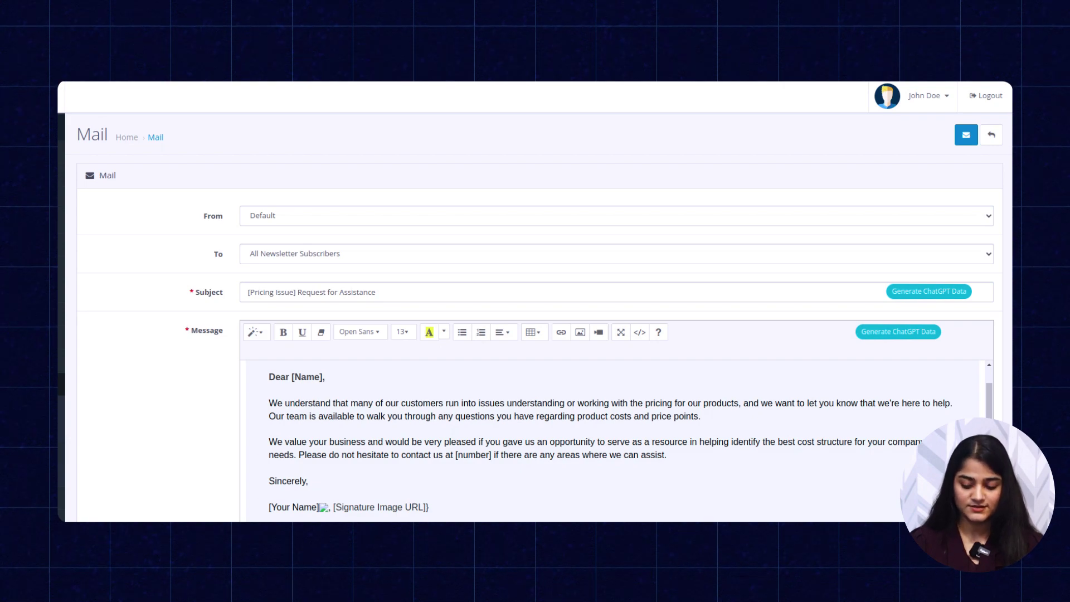
Step: Ask the chat assistant 'what is the engaging topic right now' and get trending topics
{"action": "left_click", "coordinate": [887, 510]}
{"action": "left_click", "coordinate": [886, 502]}
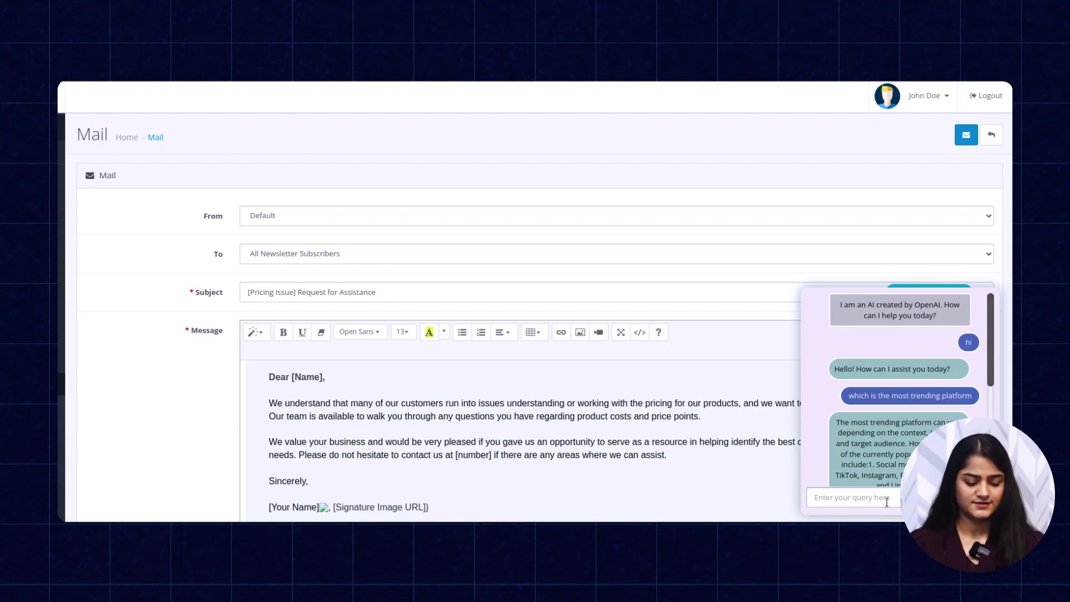
{"action": "type", "text": "what is the "}
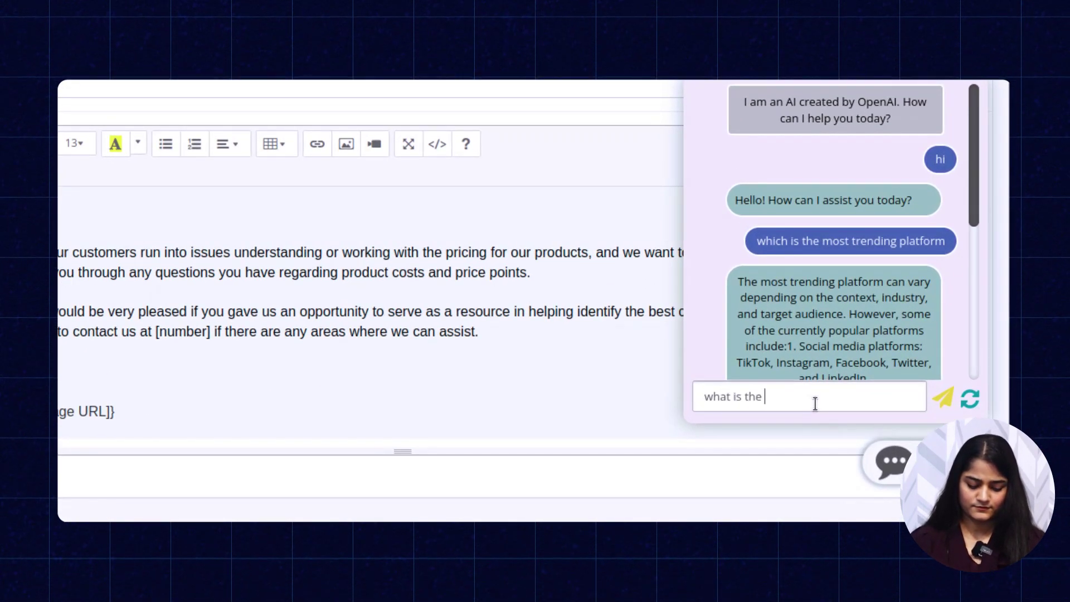
{"action": "type", "text": "engaging"}
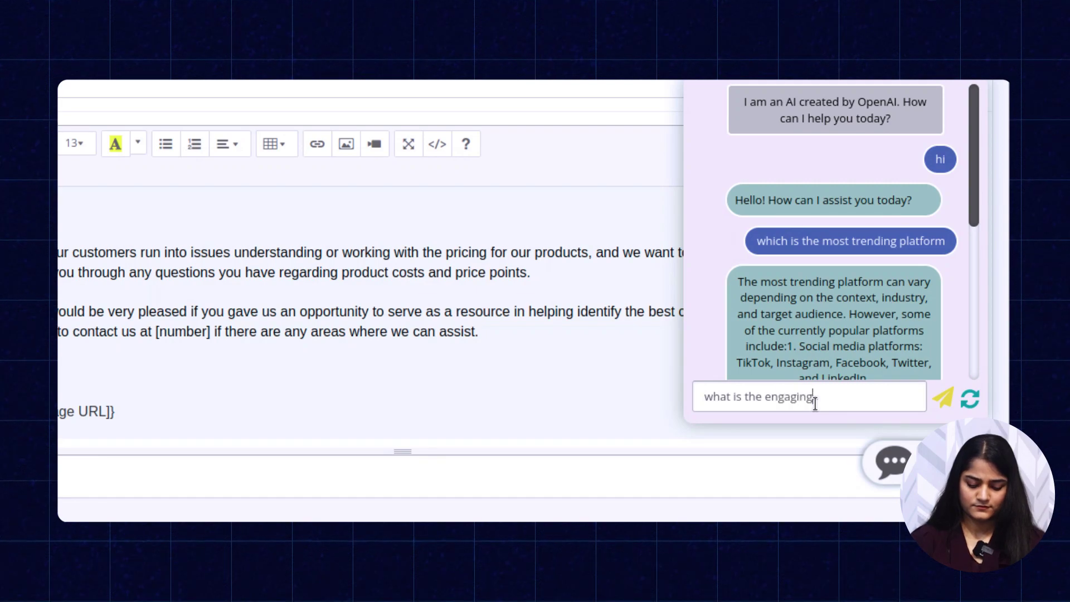
{"action": "type", "text": " topic right now"}
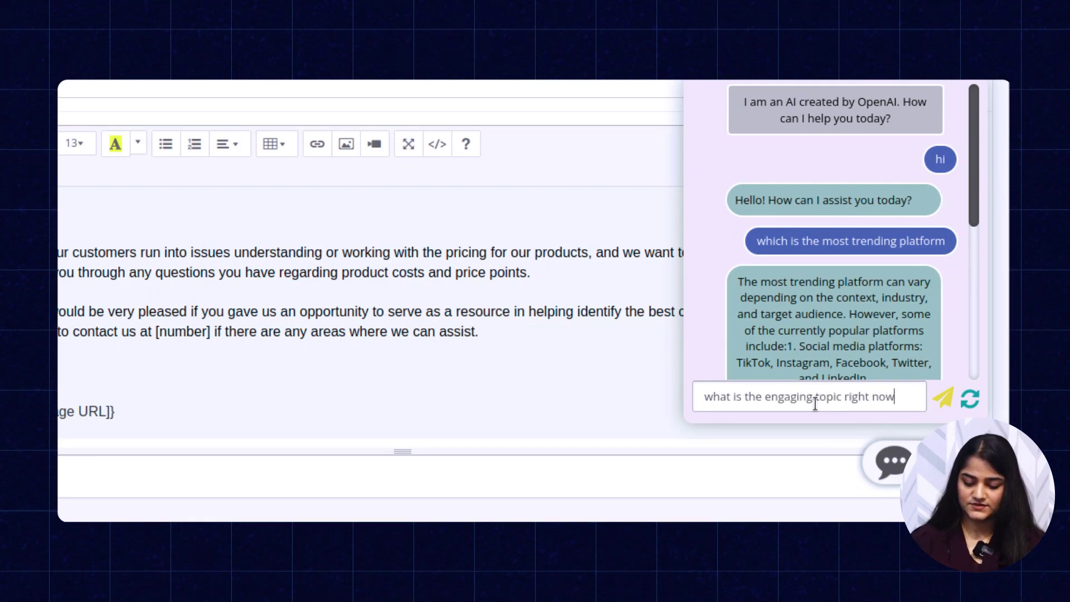
{"action": "key", "text": "Return"}
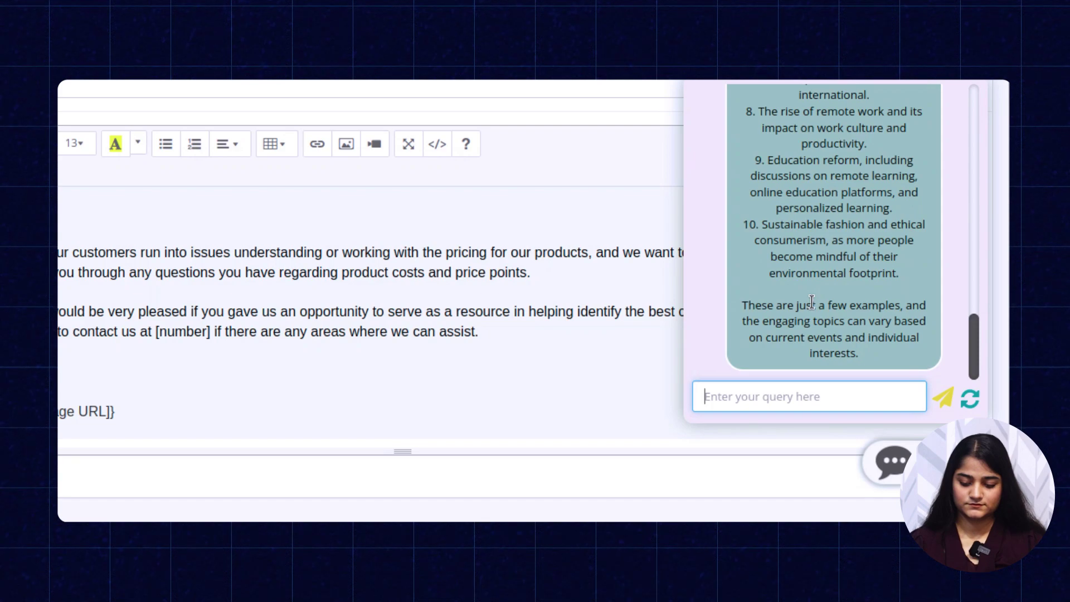
{"action": "scroll", "coordinate": [811, 301], "scroll_direction": "up", "scroll_amount": 3}
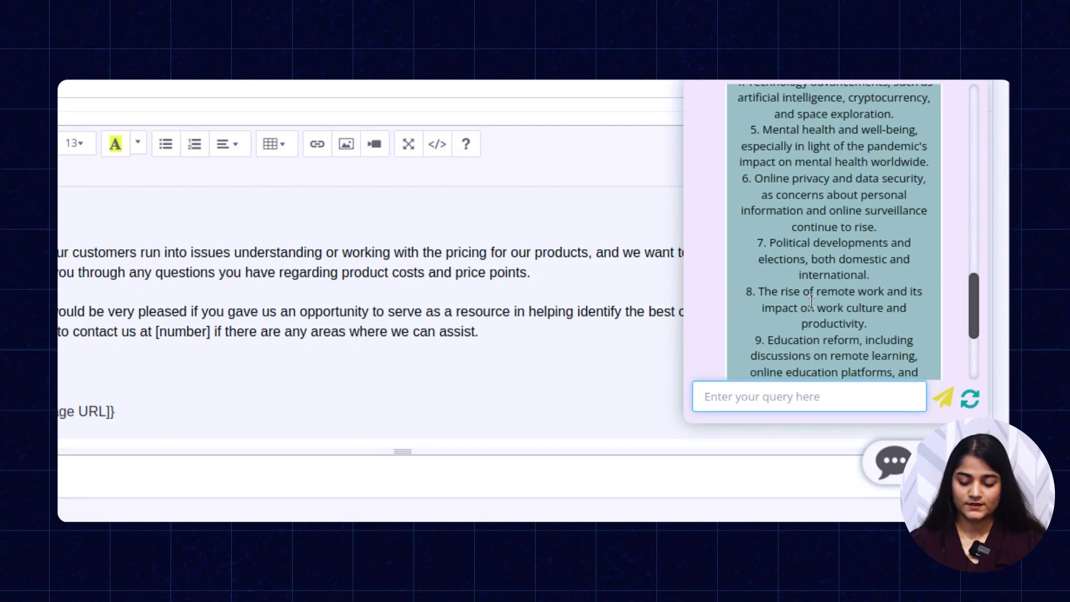
{"action": "scroll", "coordinate": [812, 302], "scroll_direction": "up", "scroll_amount": 5}
{"action": "scroll", "coordinate": [812, 301], "scroll_direction": "down", "scroll_amount": 1}
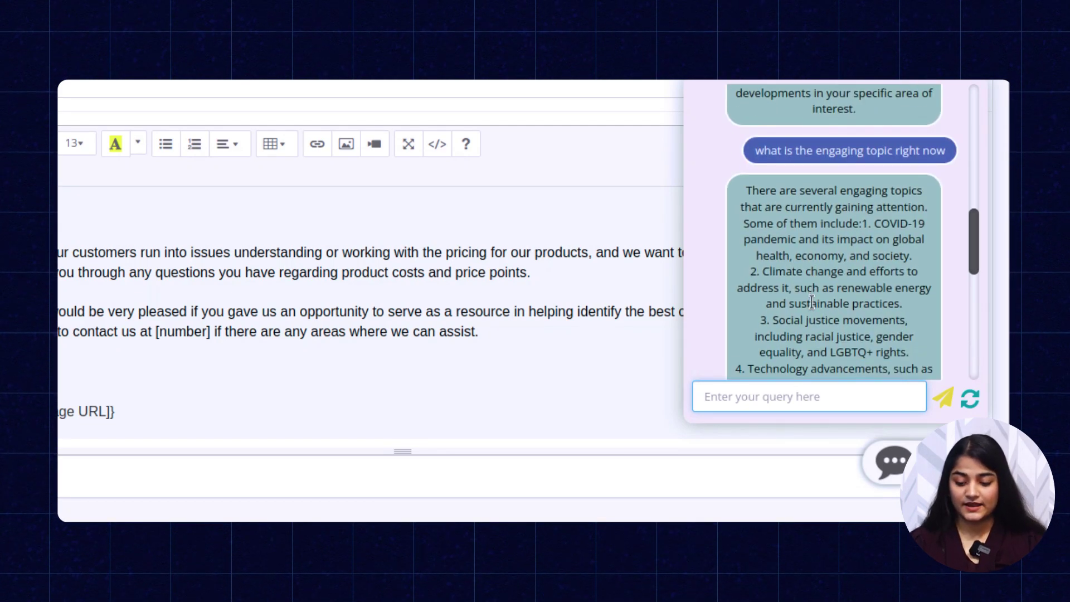